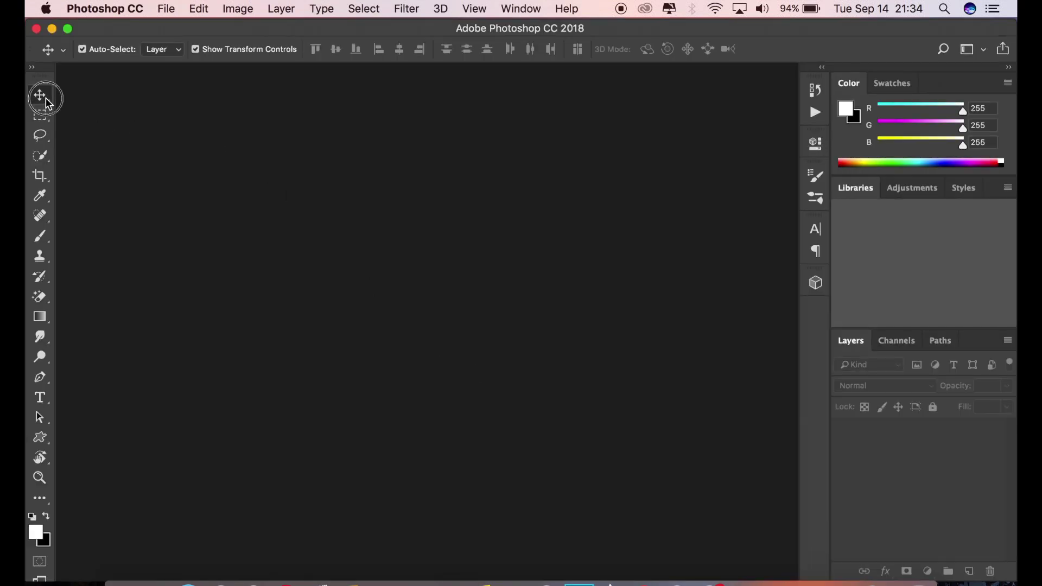
Step: Open the File menu in the empty Photoshop workspace to start opening a photo
click(172, 10)
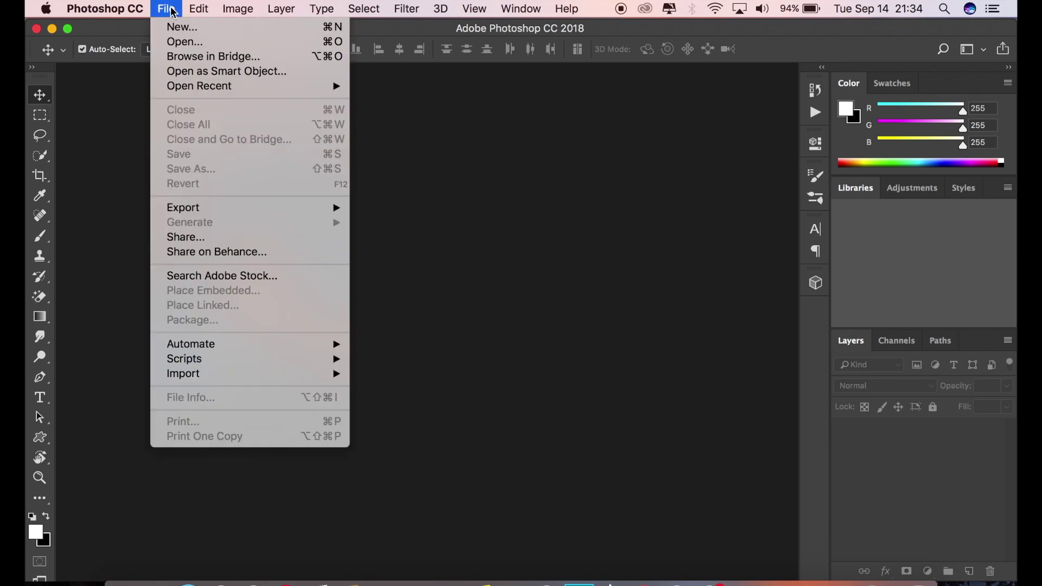
Step: Open IMG_3825.jpg, duplicate its Background layer, and hide the original Background
click(181, 42)
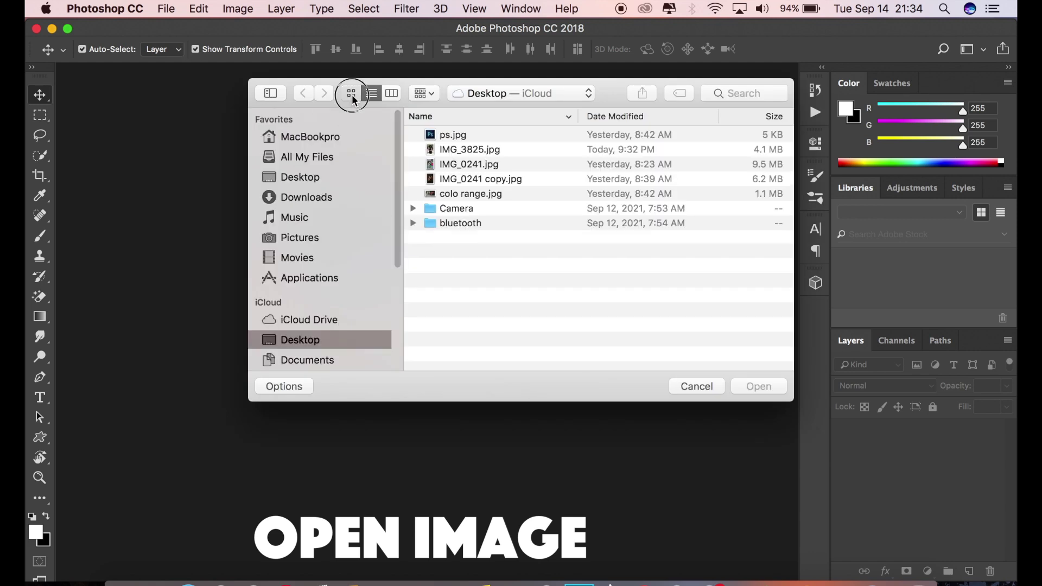
click(351, 94)
click(472, 145)
click(740, 382)
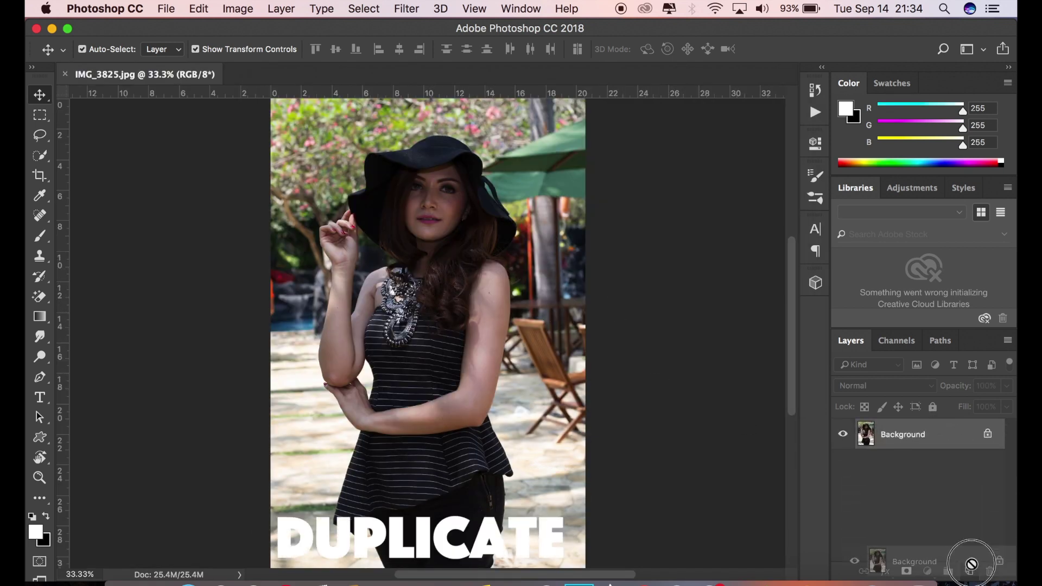
drag(943, 441, 969, 571)
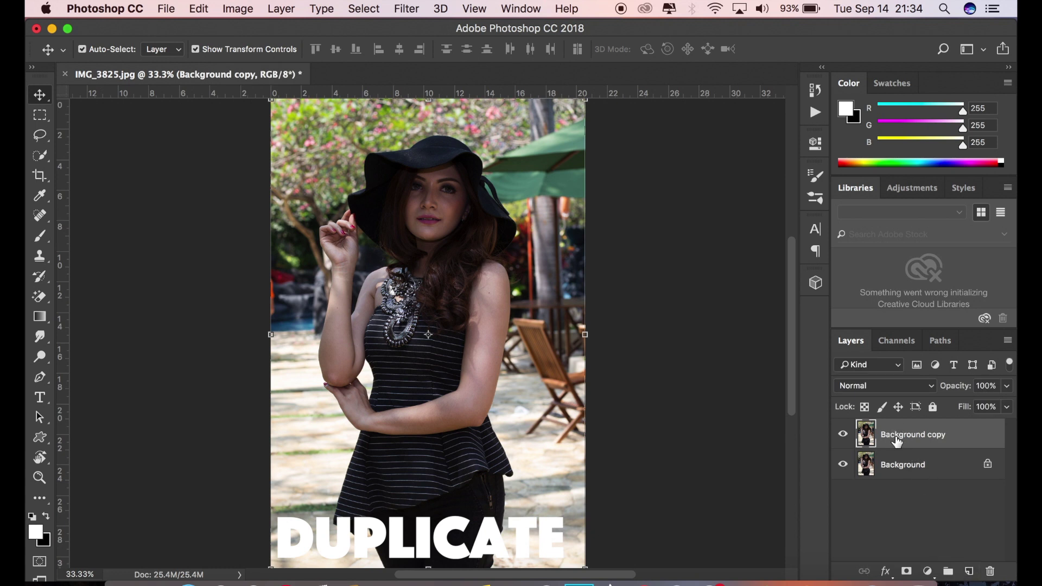
click(848, 465)
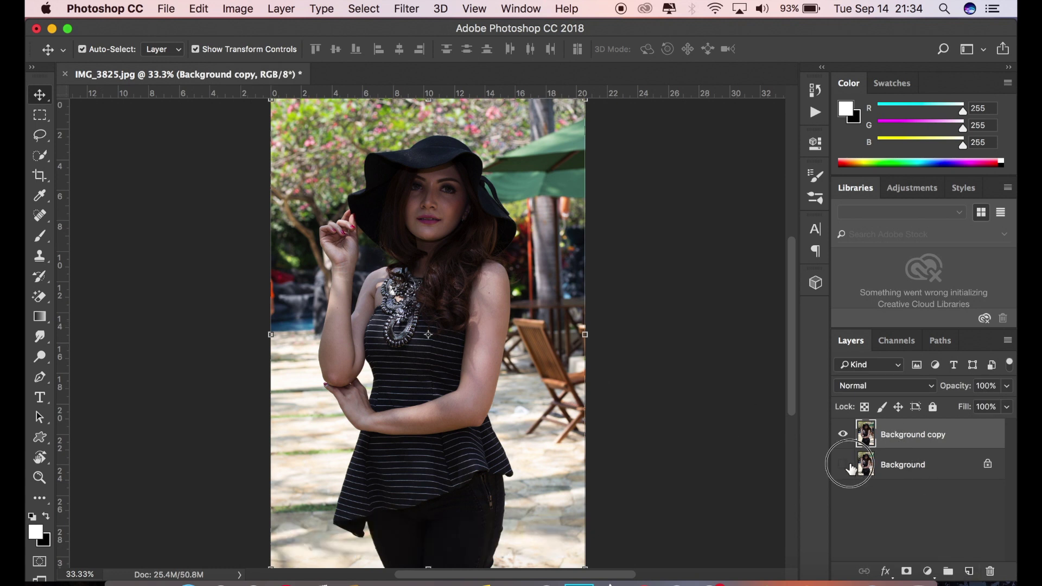
Step: Quick-select the woman from hat to legs, trimming excess along the left shoulder and neck
click(39, 156)
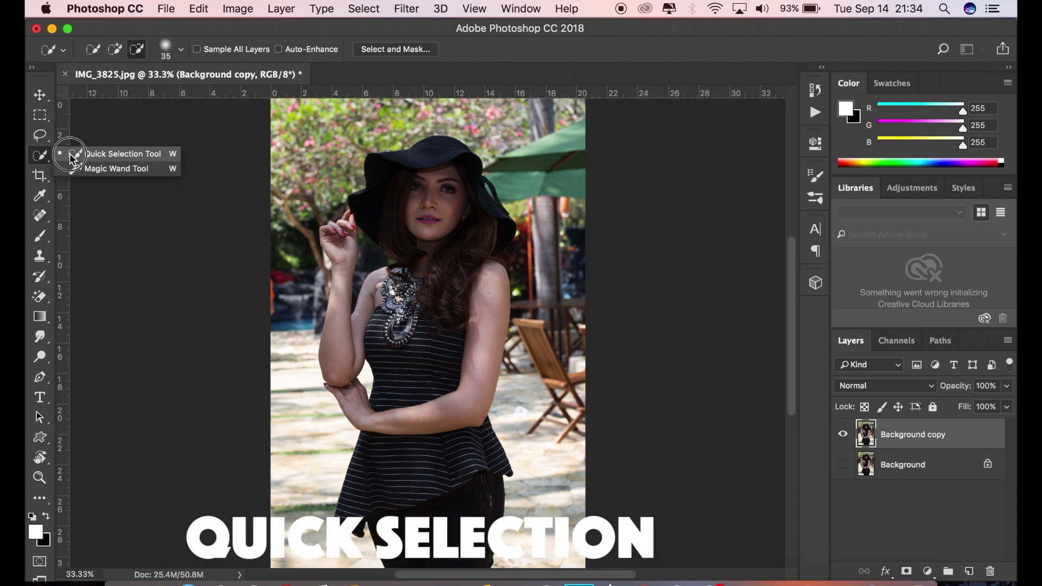
click(115, 49)
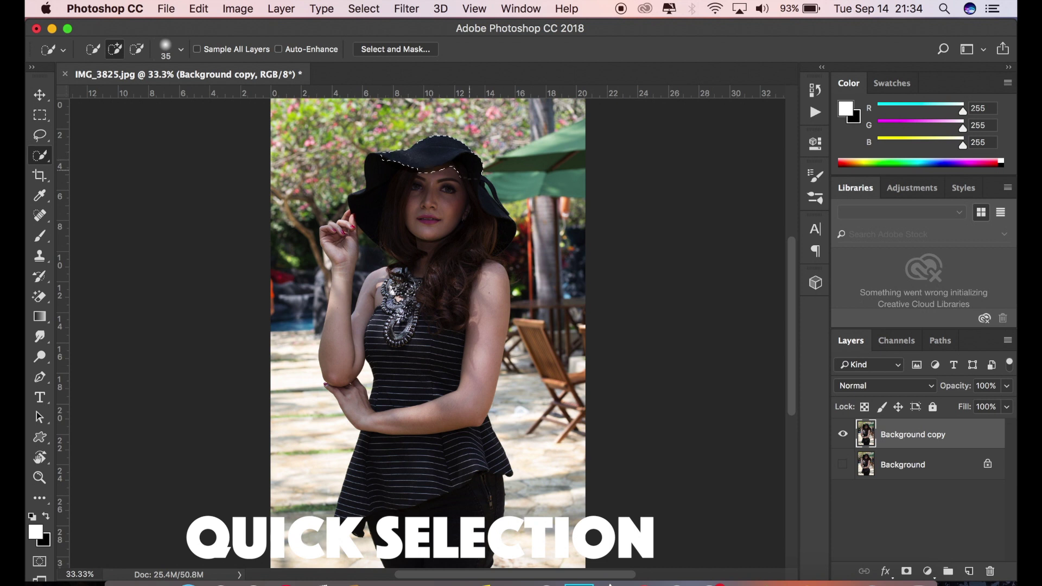
drag(488, 212, 412, 327)
mouse_move(490, 282)
mouse_down()
mouse_move(479, 419)
mouse_move(490, 478)
mouse_move(478, 543)
mouse_up()
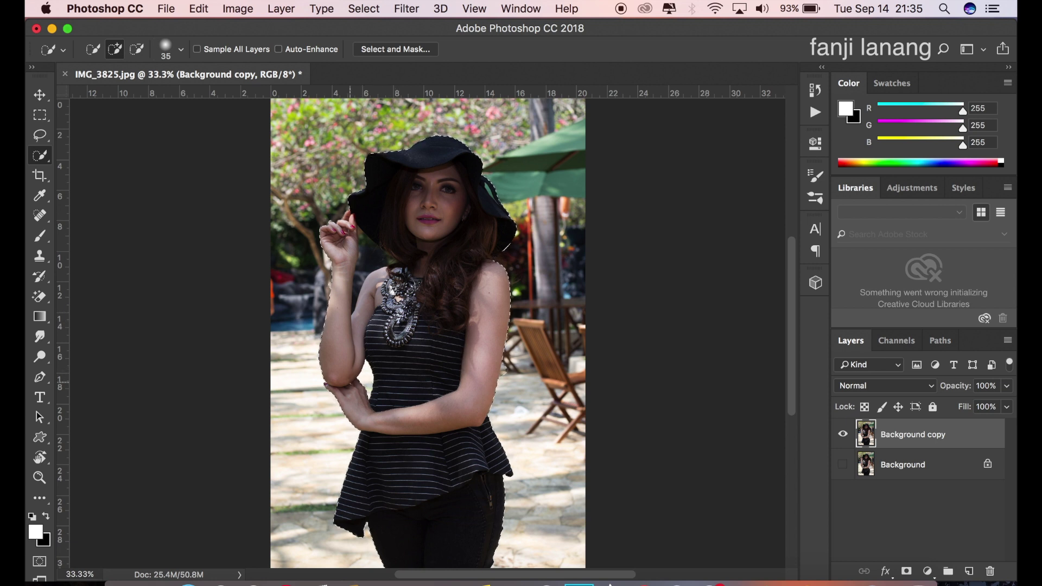
click(137, 49)
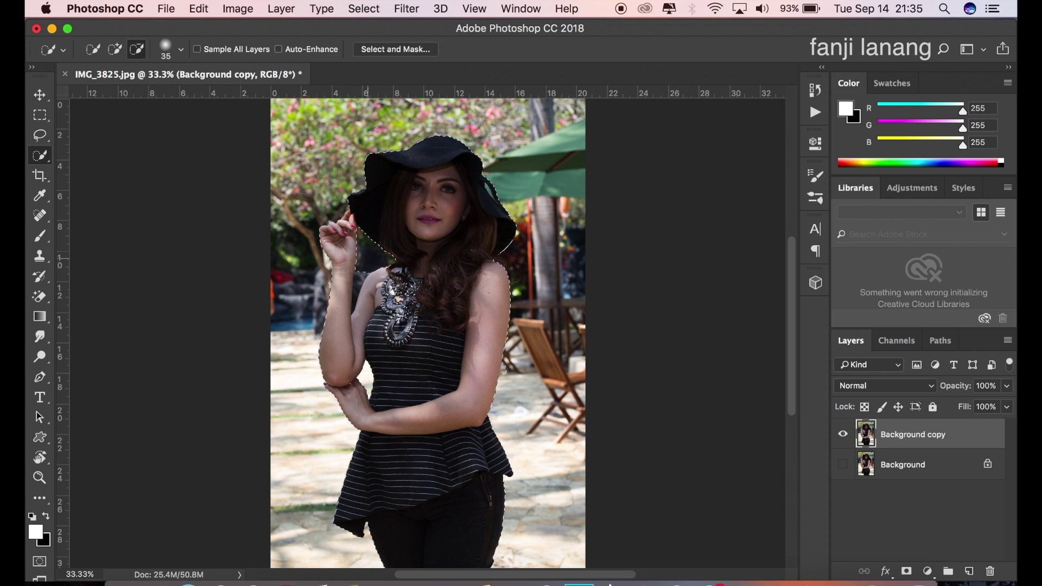
mouse_move(365, 264)
mouse_down()
mouse_move(359, 283)
mouse_move(391, 260)
mouse_up()
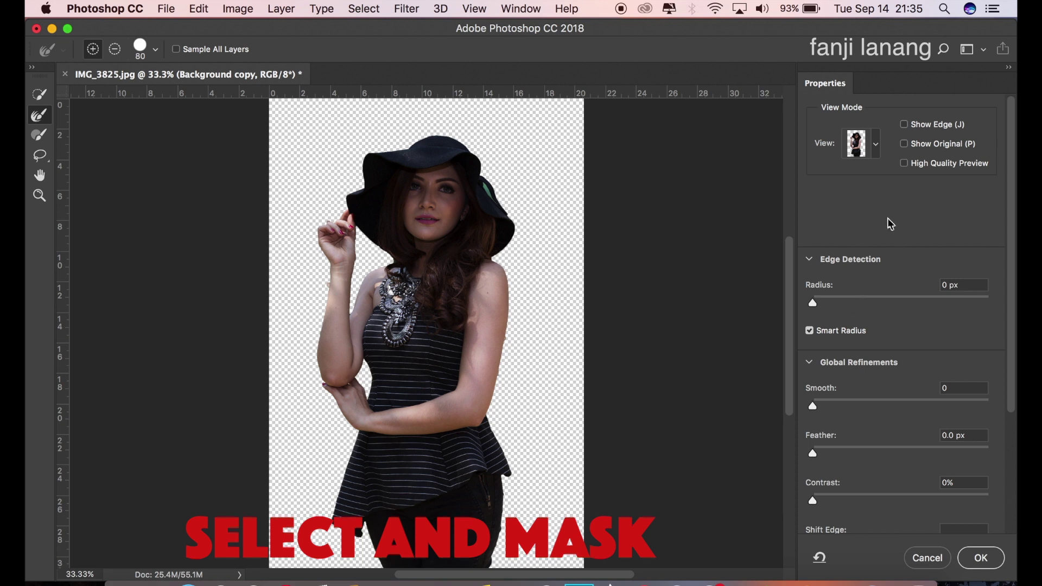
Step: Refine the hat brim edges and output the cutout as a New Layer with Layer Mask
drag(486, 186, 502, 207)
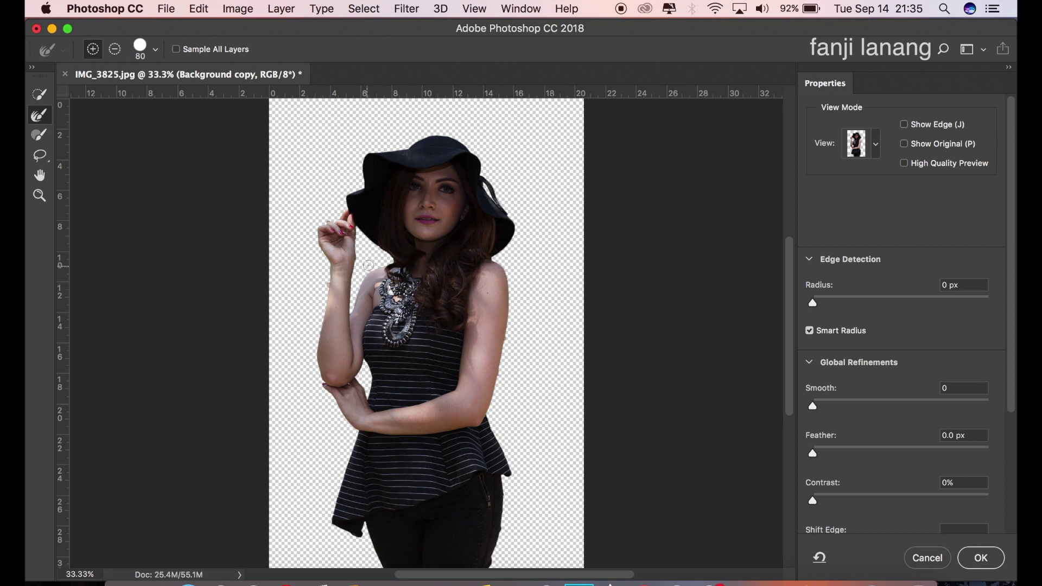
drag(382, 258, 378, 245)
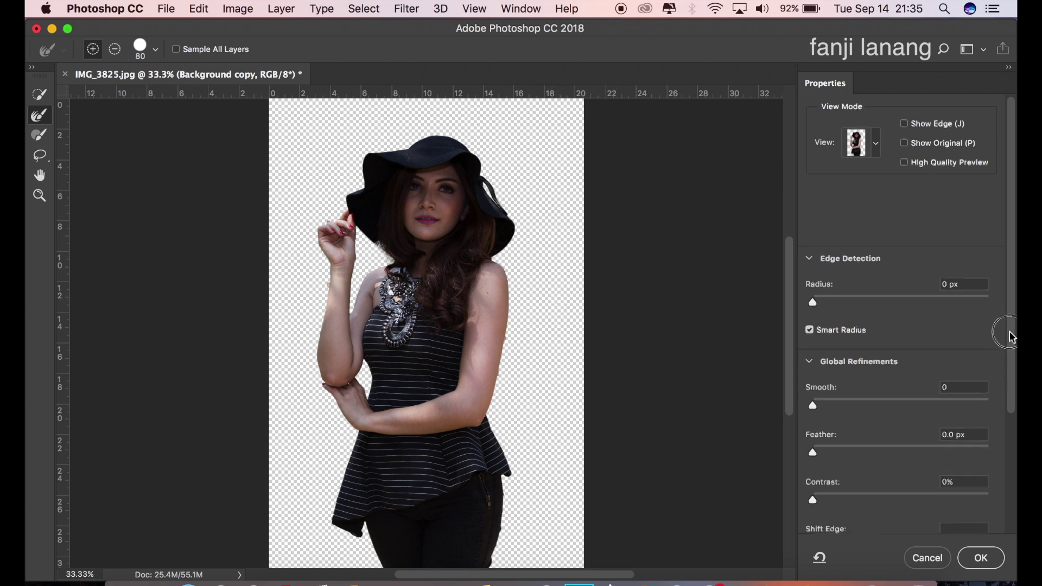
scroll(1006, 326, down, 5)
click(956, 487)
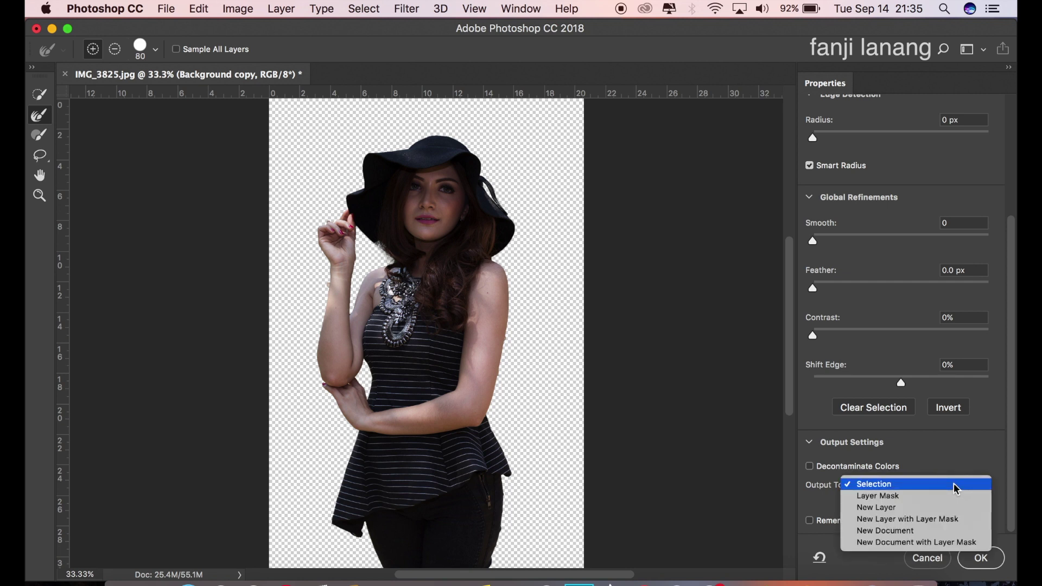
click(941, 520)
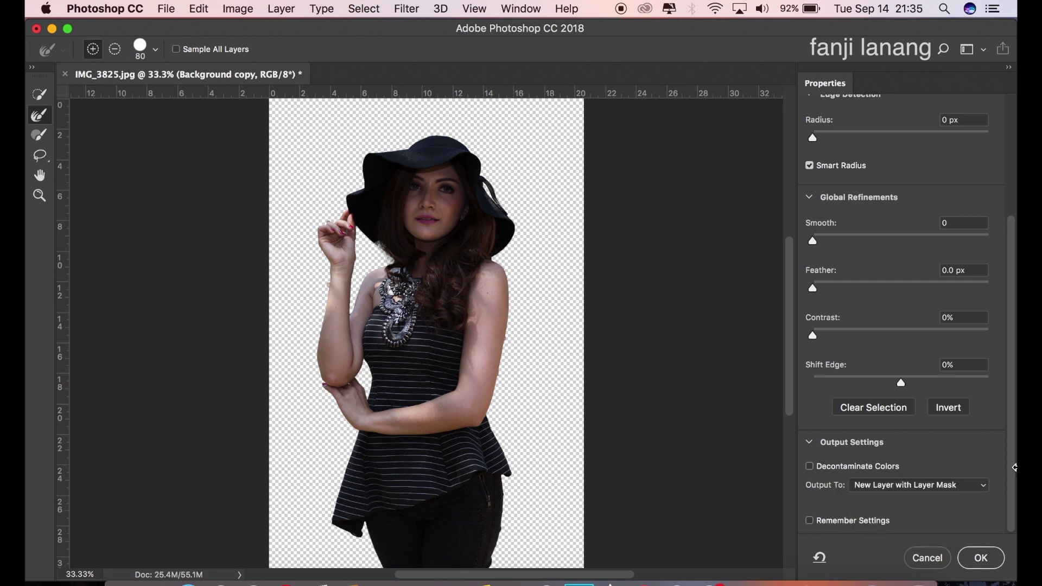
click(978, 560)
click(979, 552)
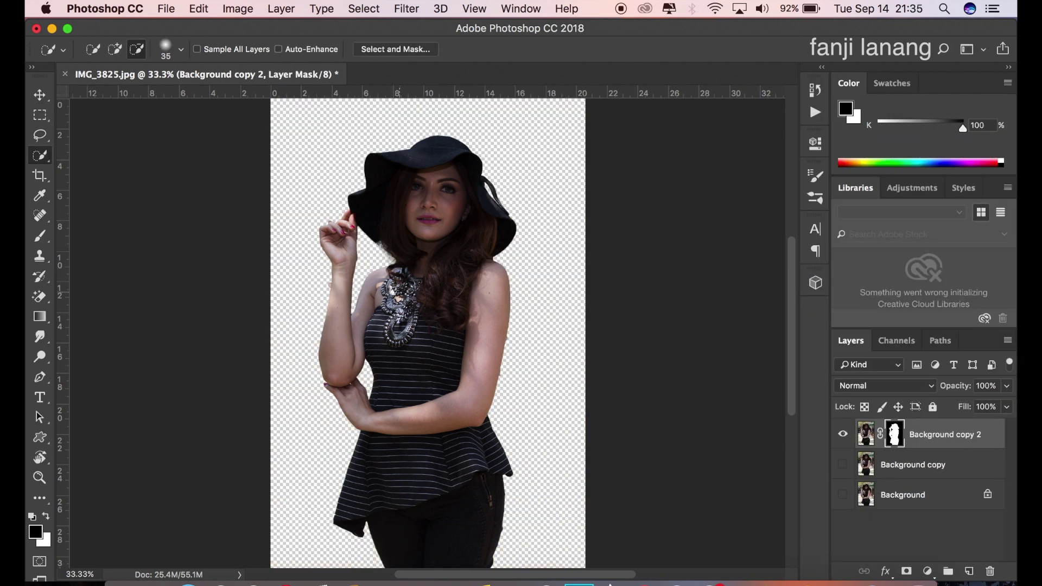
Step: Show and select the Background copy layer, with the plain Lasso tool active
click(843, 465)
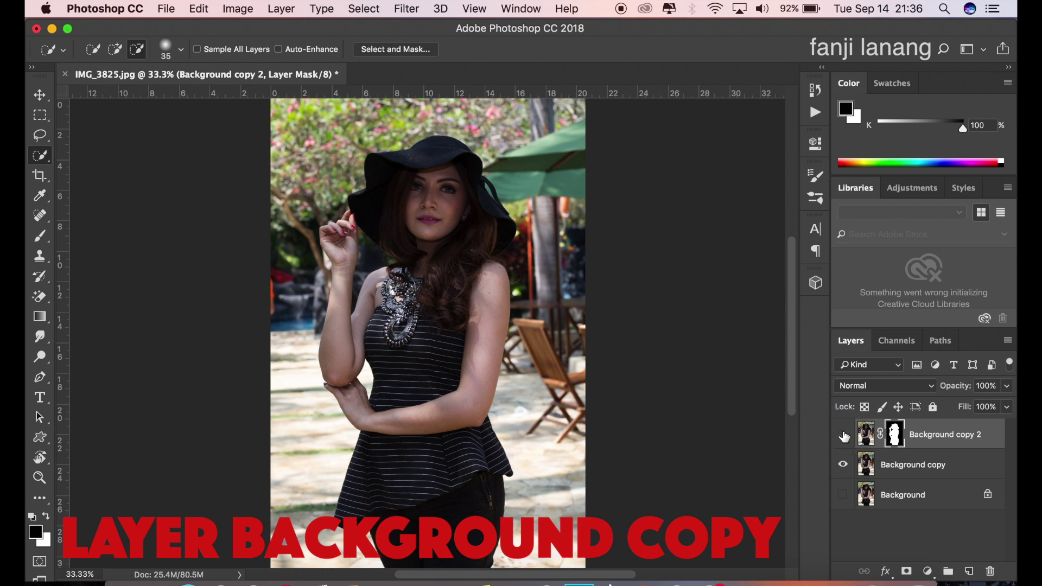
click(886, 466)
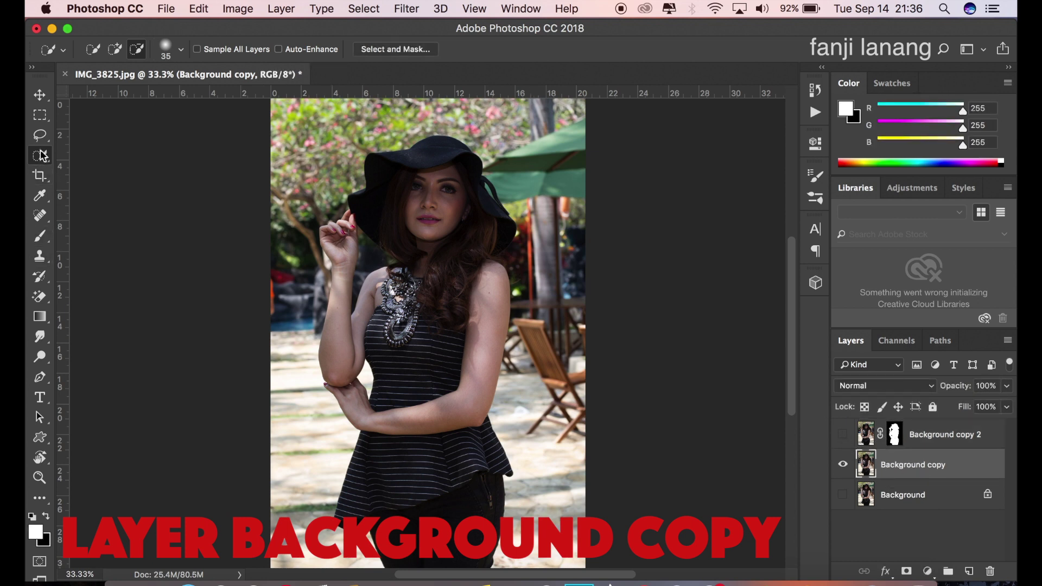
click(40, 135)
click(97, 138)
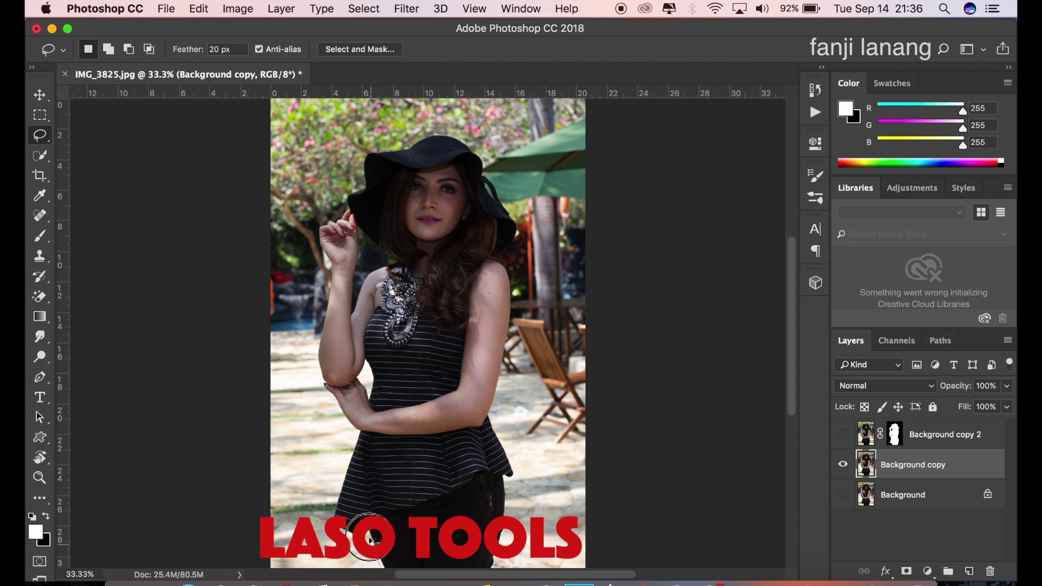
Step: Lasso a loose 20 px-feathered outline around the woman and right-click inside it
mouse_move(358, 544)
mouse_down()
mouse_move(324, 394)
mouse_move(322, 220)
mouse_move(357, 183)
mouse_move(369, 147)
mouse_move(426, 127)
mouse_move(469, 133)
mouse_move(516, 214)
mouse_move(514, 325)
mouse_move(495, 414)
mouse_move(515, 476)
mouse_move(508, 540)
mouse_move(470, 577)
mouse_move(376, 562)
mouse_up()
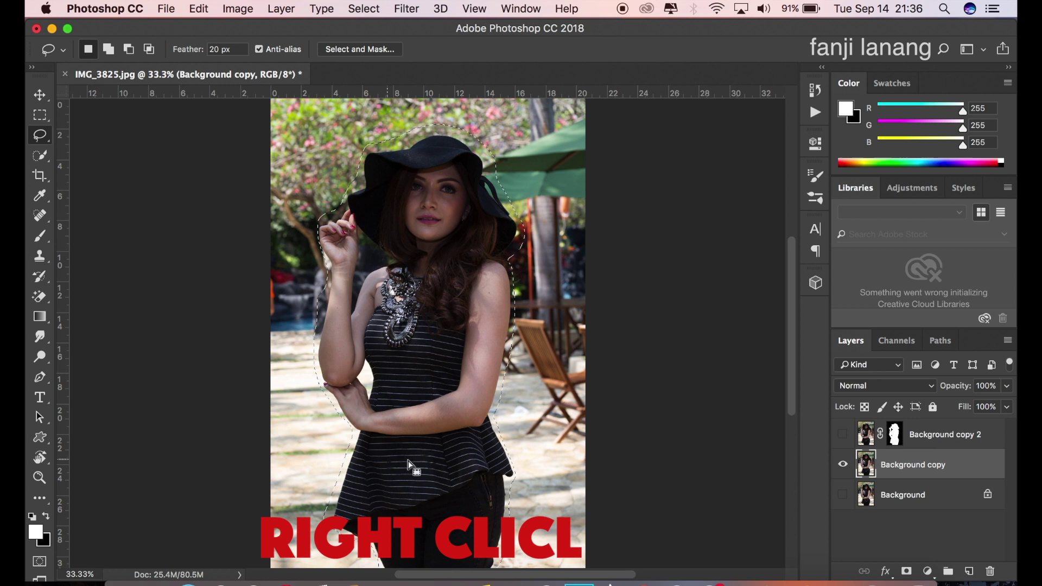
right_click(412, 336)
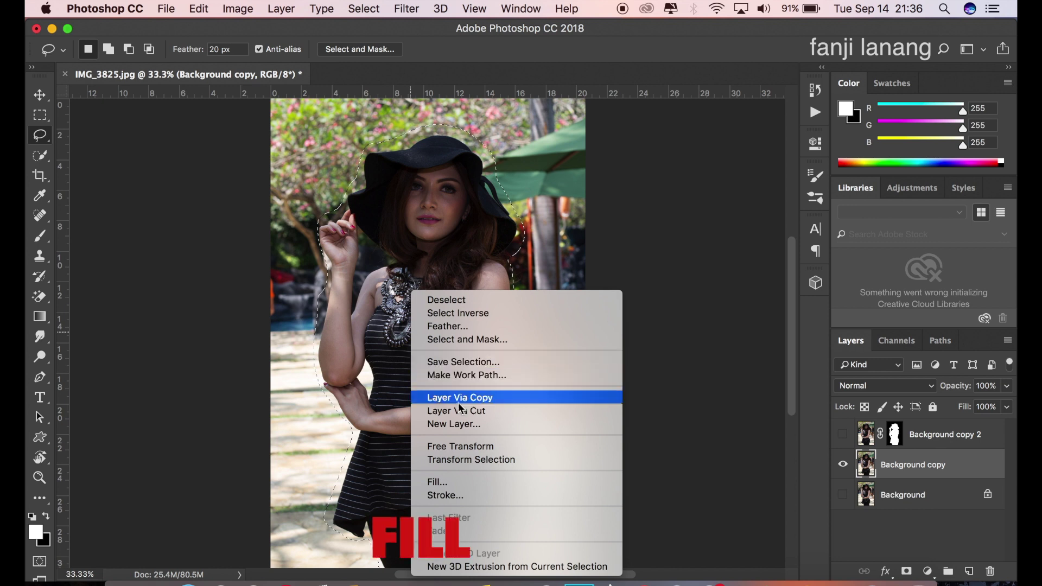
Step: Content-Aware Fill the lassoed area to erase the woman from Background copy
click(491, 483)
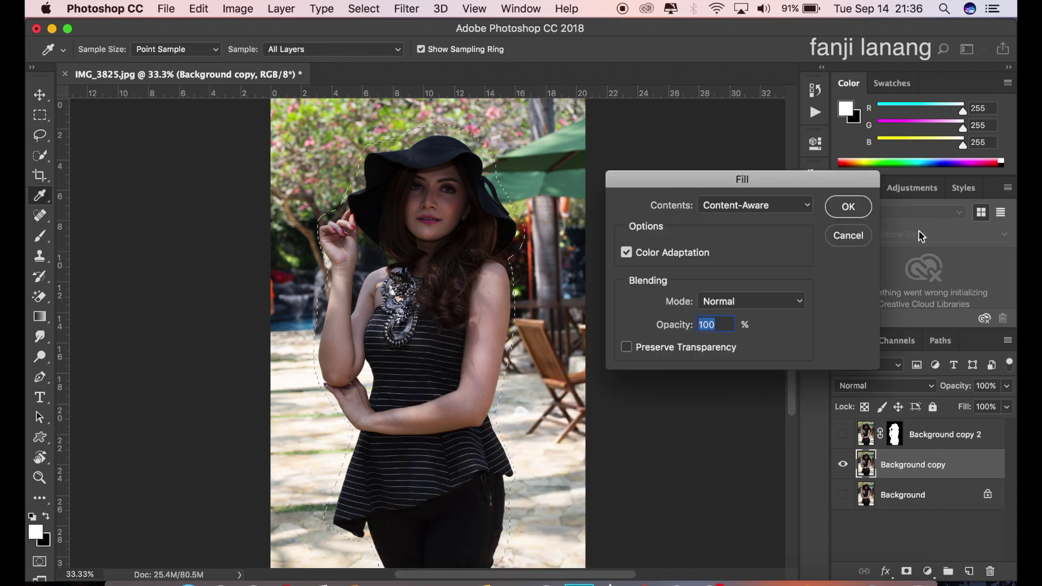
click(783, 204)
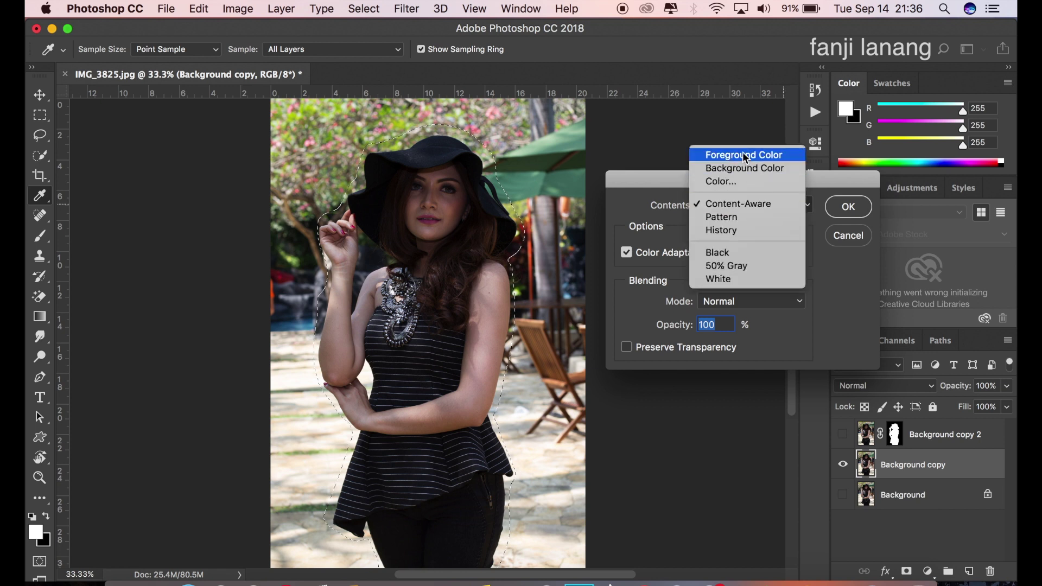
click(748, 204)
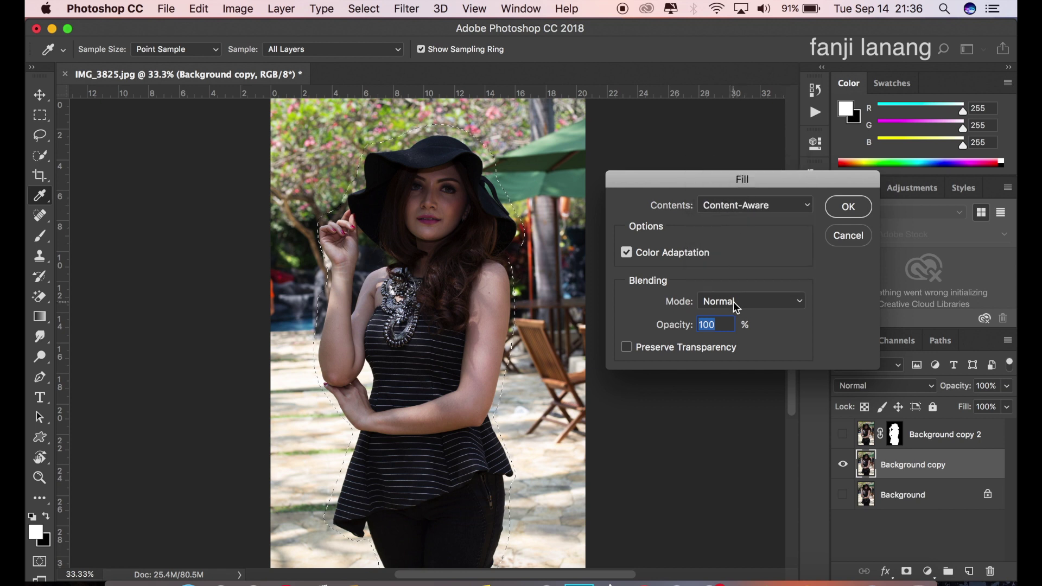
click(841, 207)
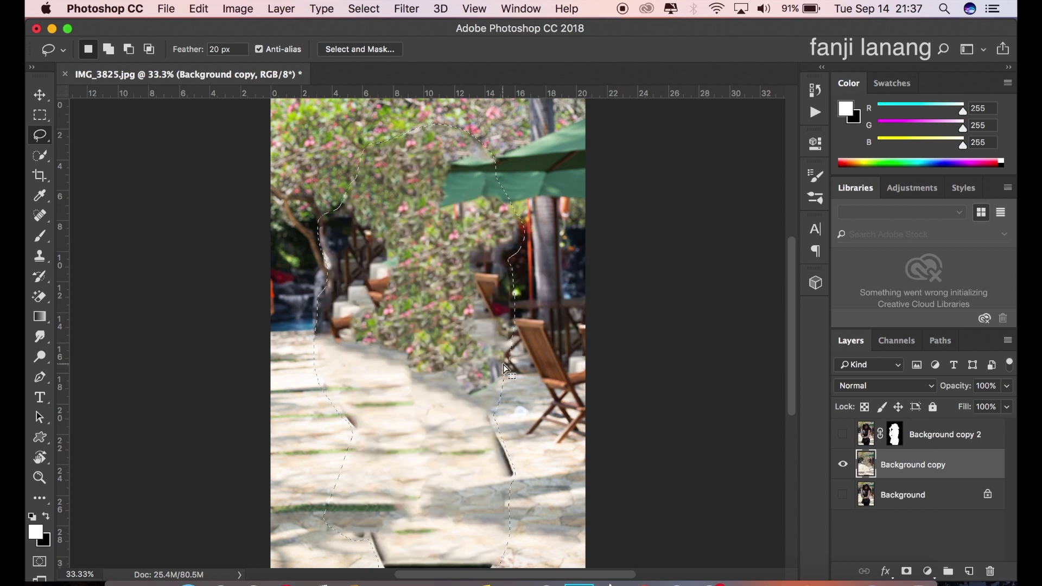
Step: Deselect the content-aware filled area on the Background copy layer
click(363, 9)
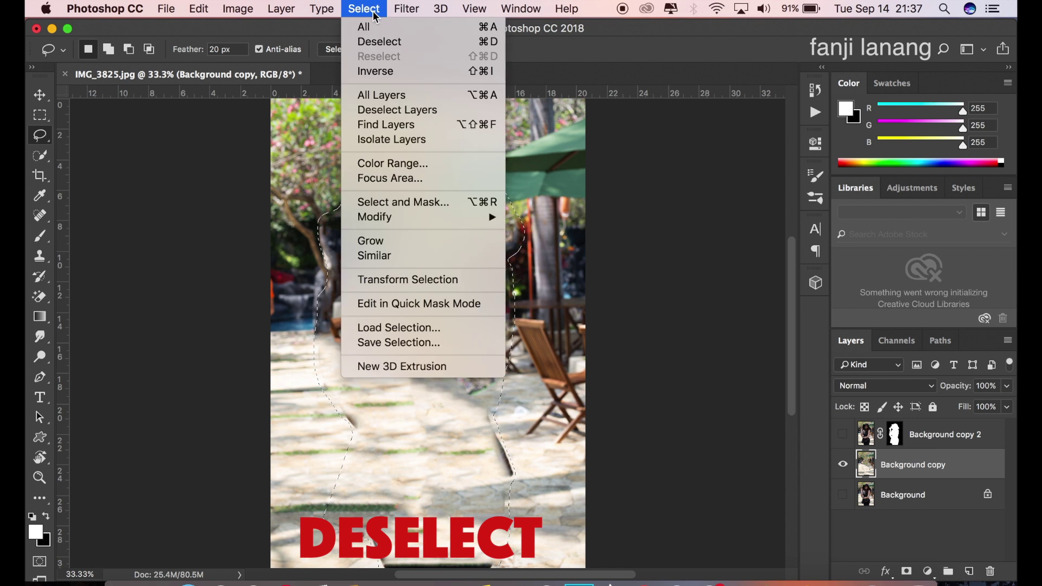
click(388, 50)
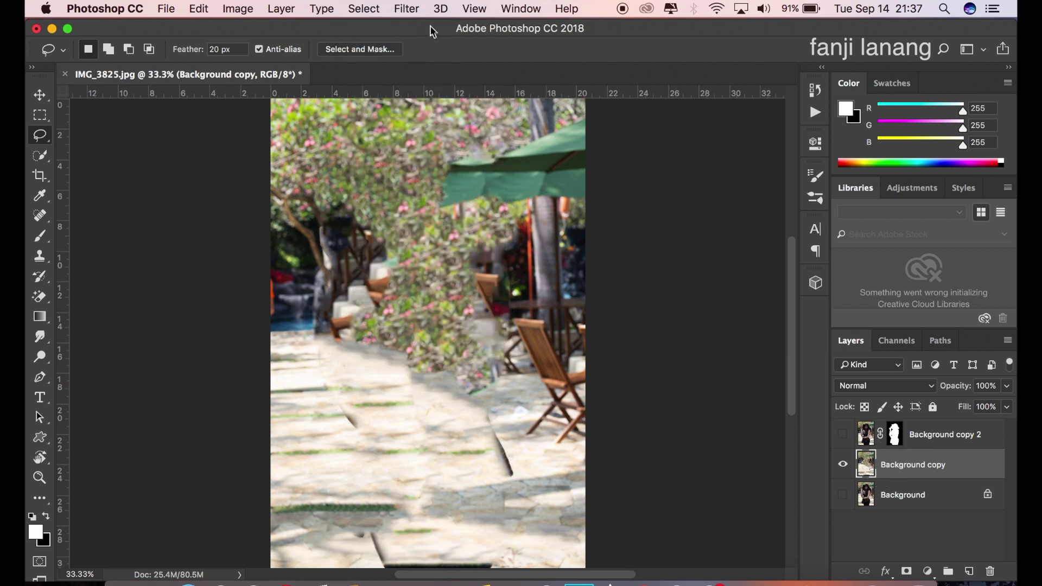
click(411, 10)
mouse_move(448, 192)
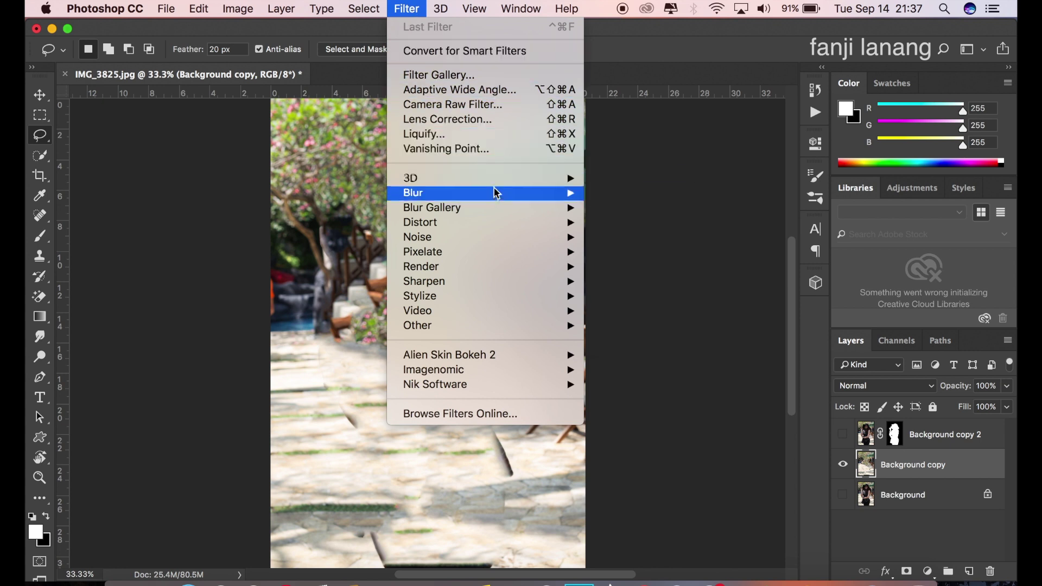
Step: Apply a Gaussian Blur of about 61.9 px radius to the Background copy layer
click(624, 251)
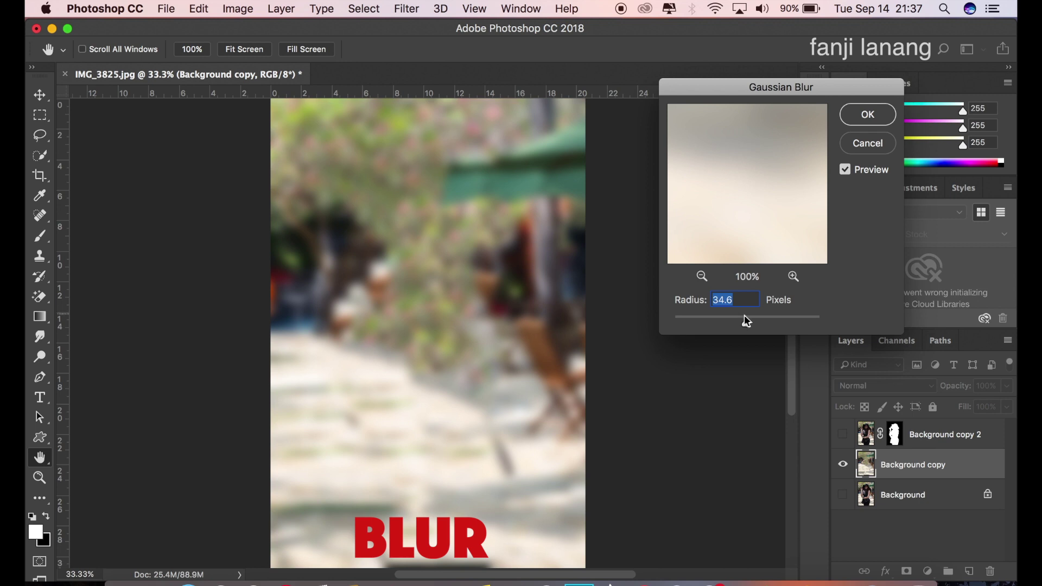
drag(751, 322, 754, 322)
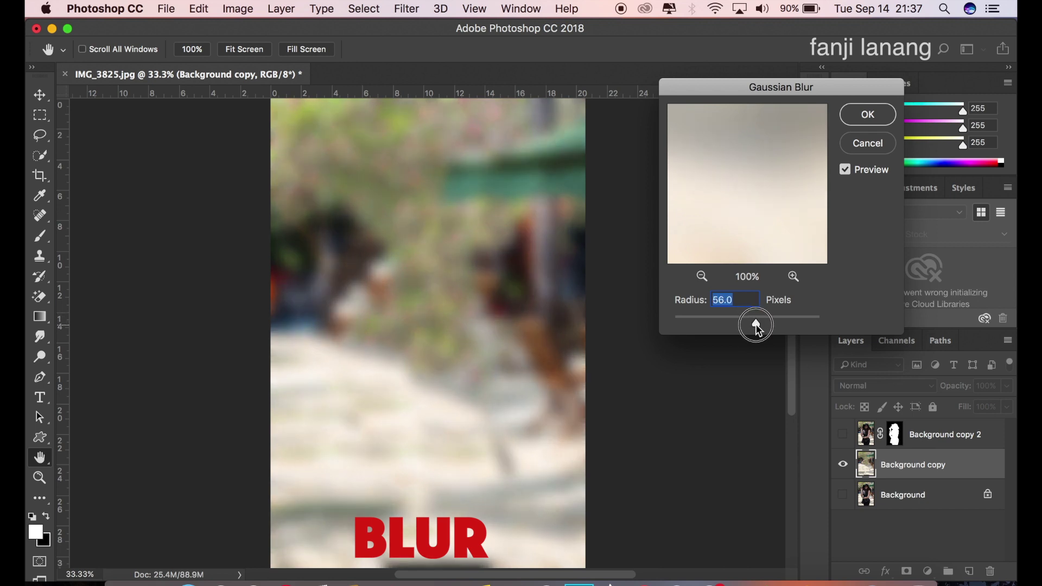
drag(756, 324, 757, 327)
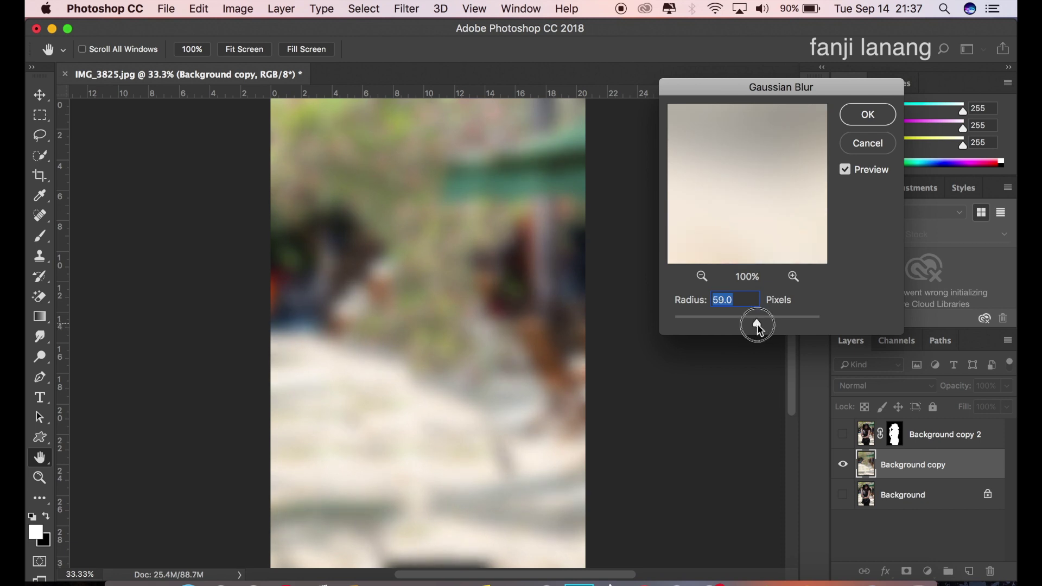
drag(757, 324, 758, 325)
click(851, 117)
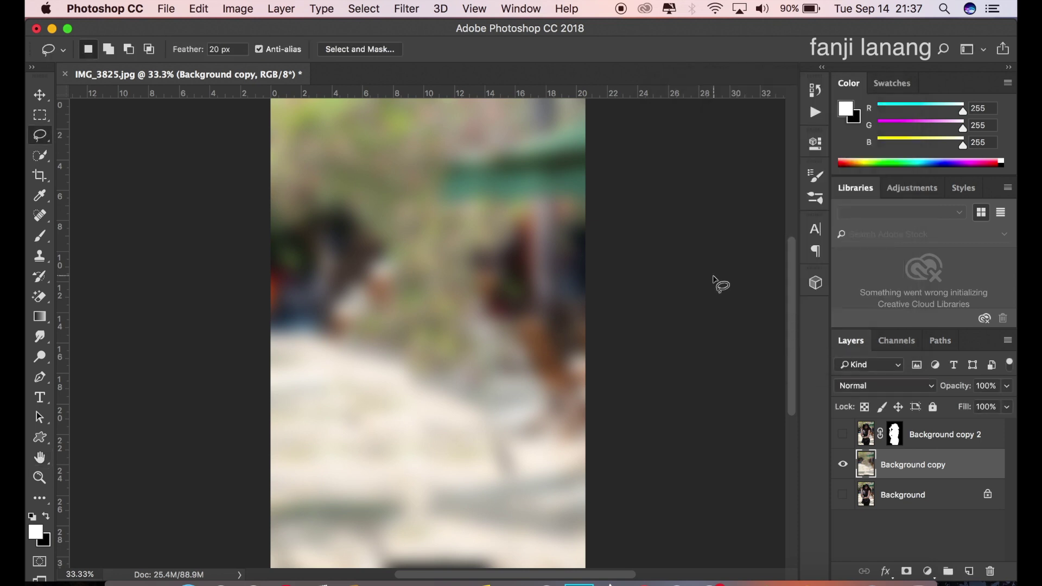
Step: Show the masked cutout layer Background copy 2 and make it active with the Move tool
click(844, 435)
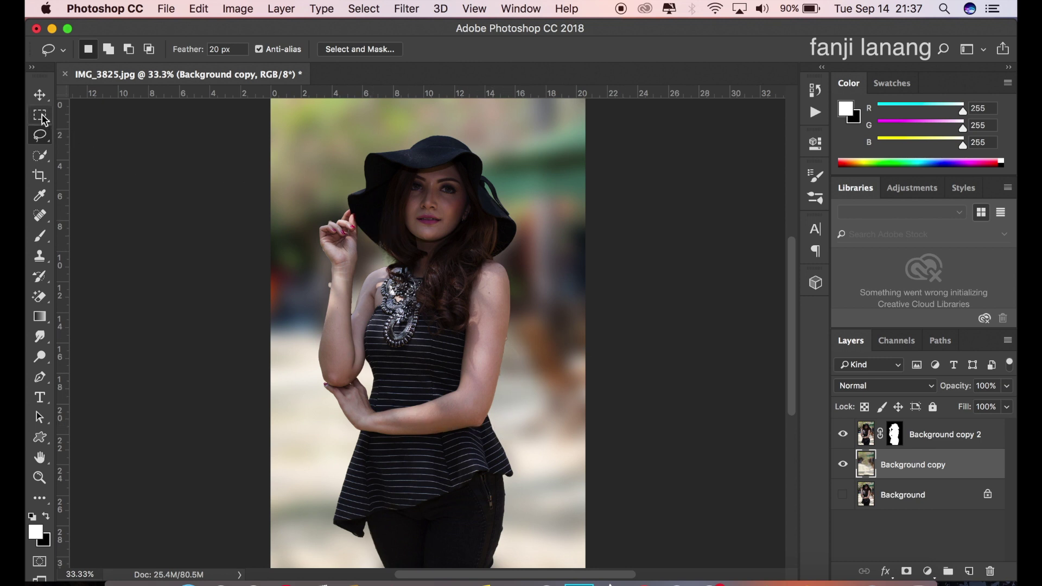
click(39, 95)
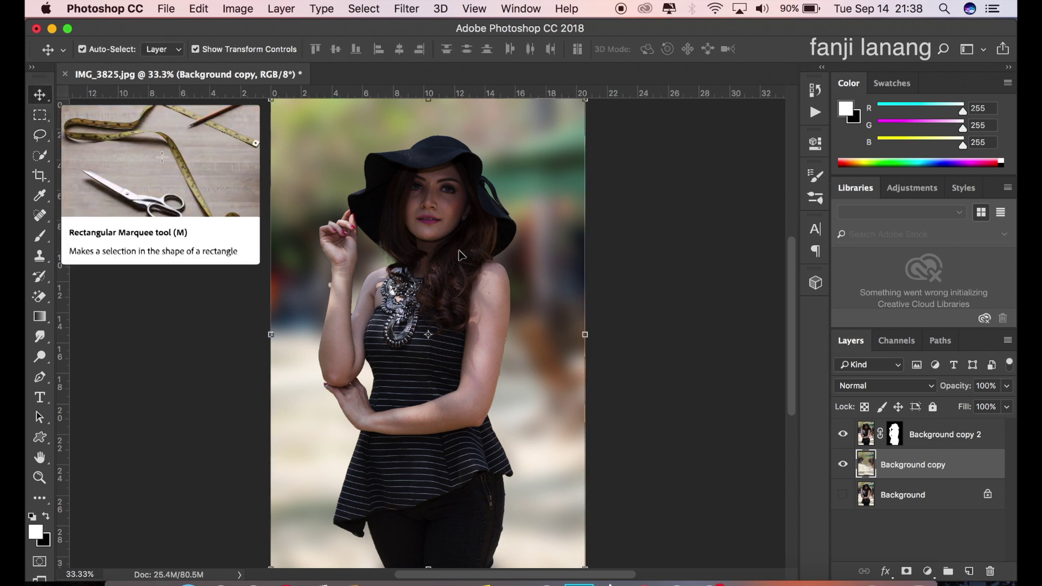
click(940, 435)
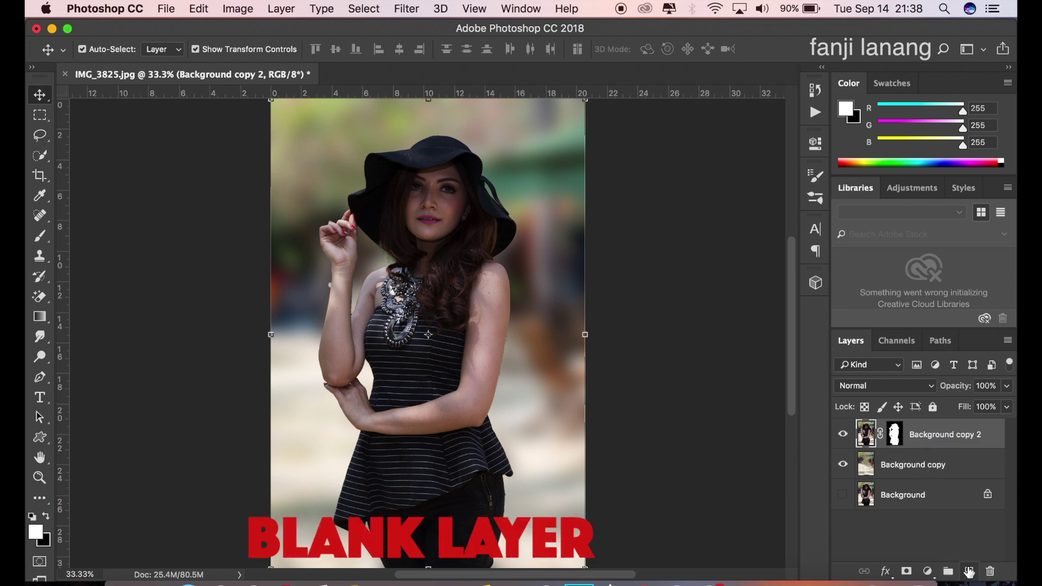
Step: Add a new top layer and fill it with a merged visible copy using Apply Image at Normal blending
click(970, 571)
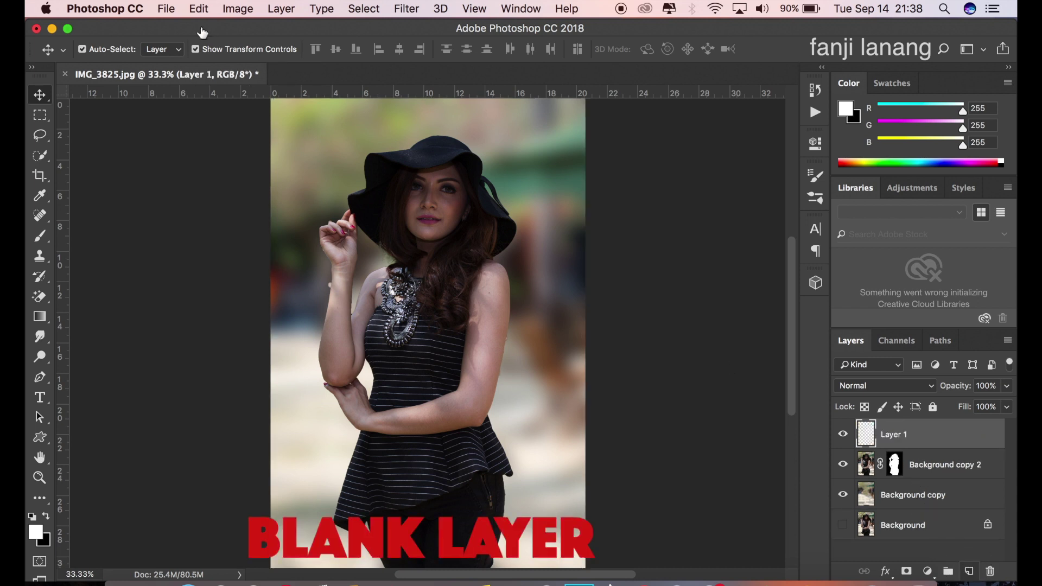
click(238, 9)
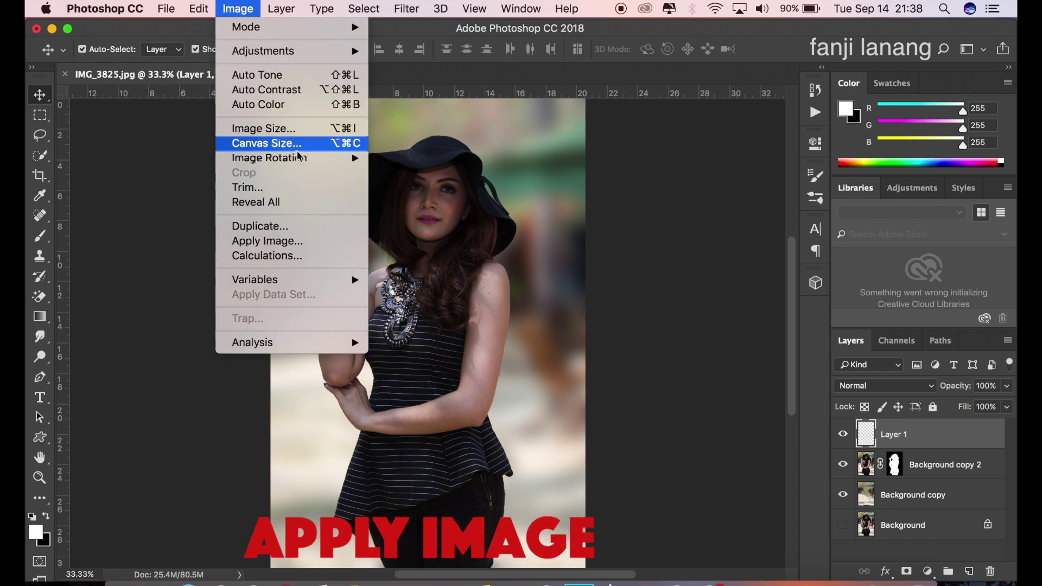
click(312, 236)
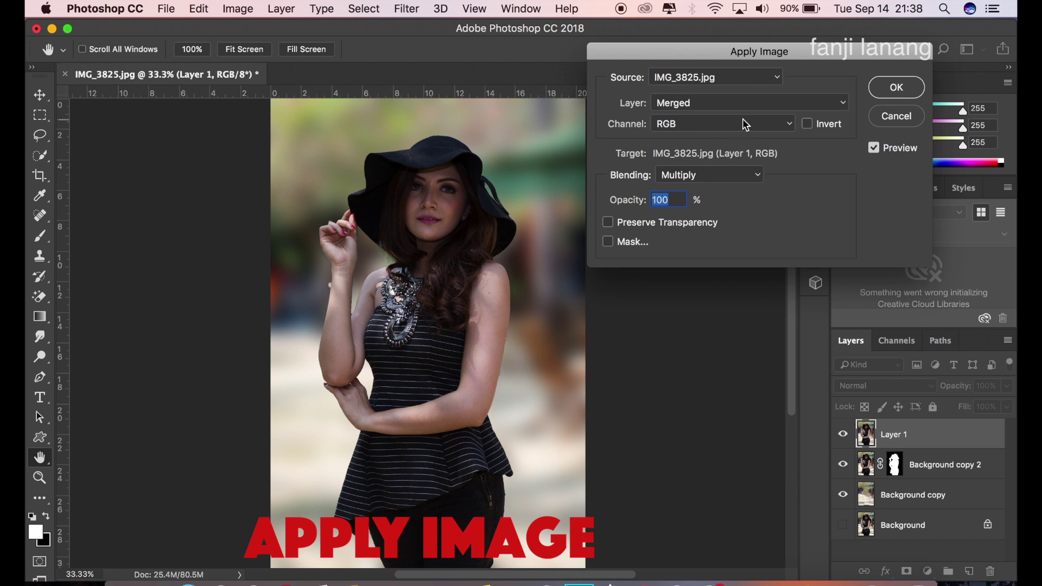
click(747, 179)
click(720, 138)
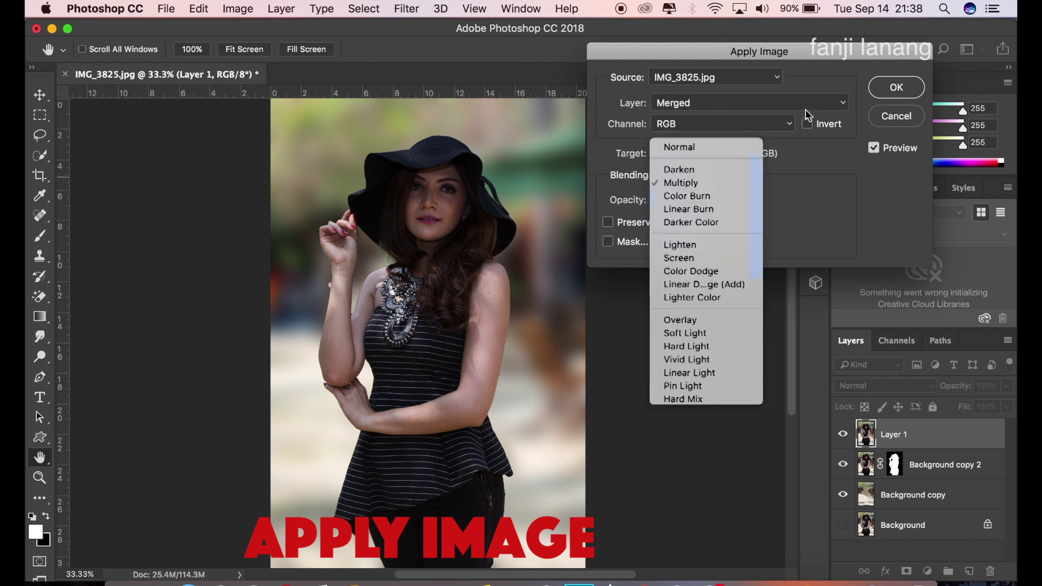
click(896, 87)
key(v)
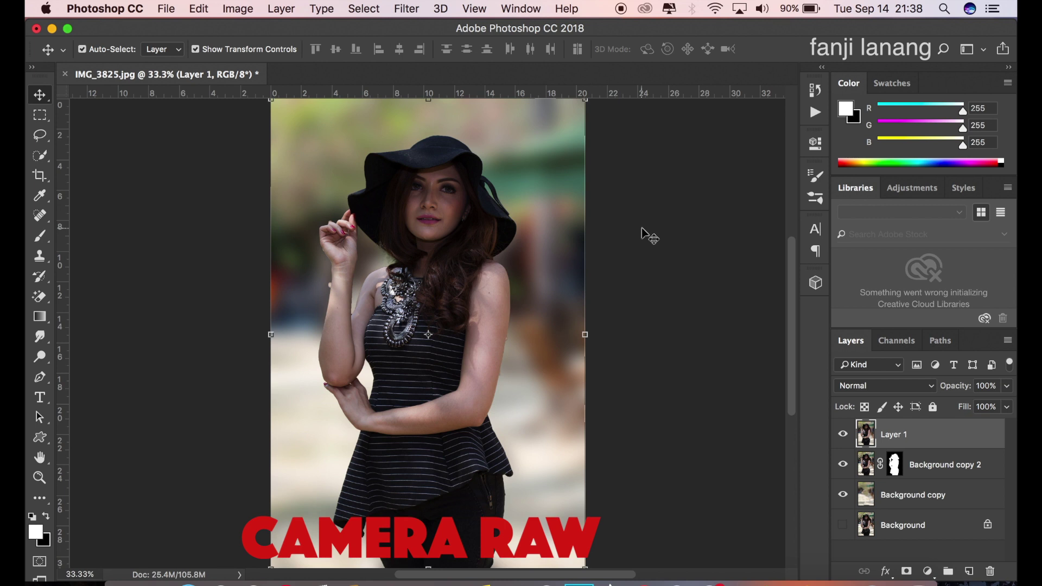
Step: Open Layer 1 in the Camera Raw Filter and set Shadows to +50 and Highlights to -78
click(402, 8)
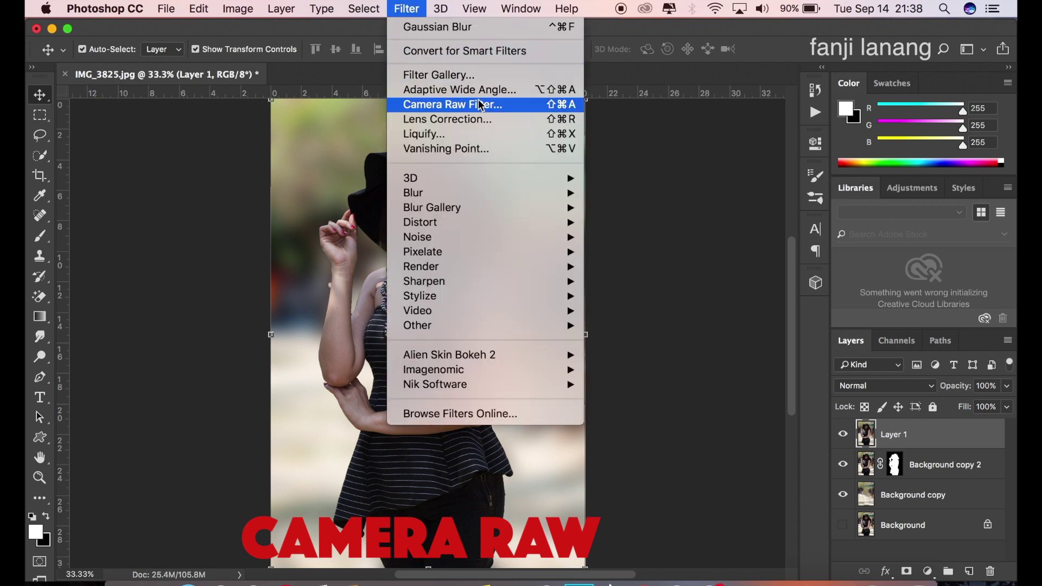
click(467, 103)
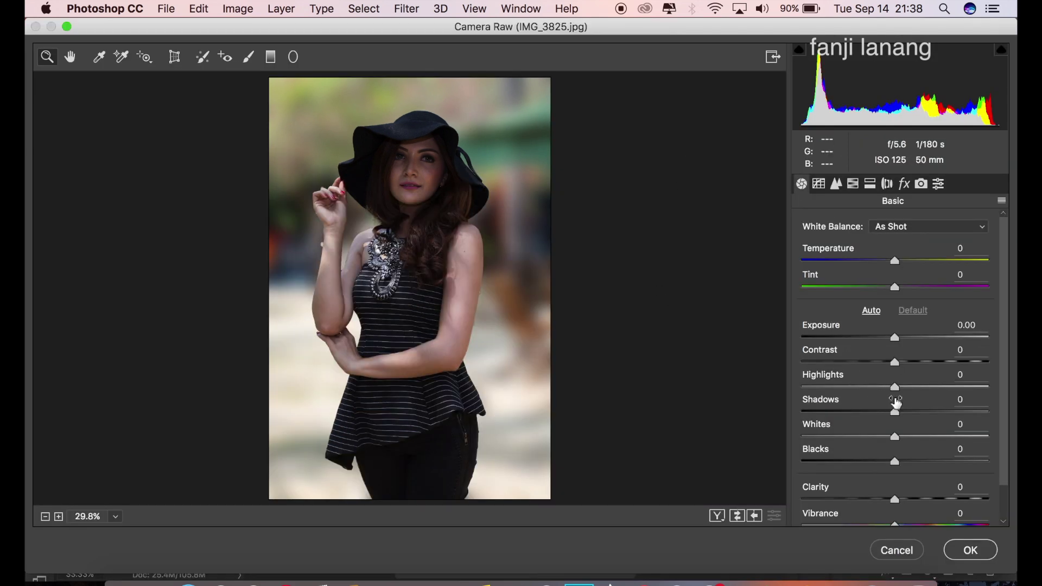
mouse_move(897, 404)
mouse_down()
mouse_move(1010, 419)
mouse_move(941, 413)
mouse_up()
mouse_move(895, 387)
mouse_down()
mouse_move(865, 389)
mouse_move(863, 404)
mouse_up()
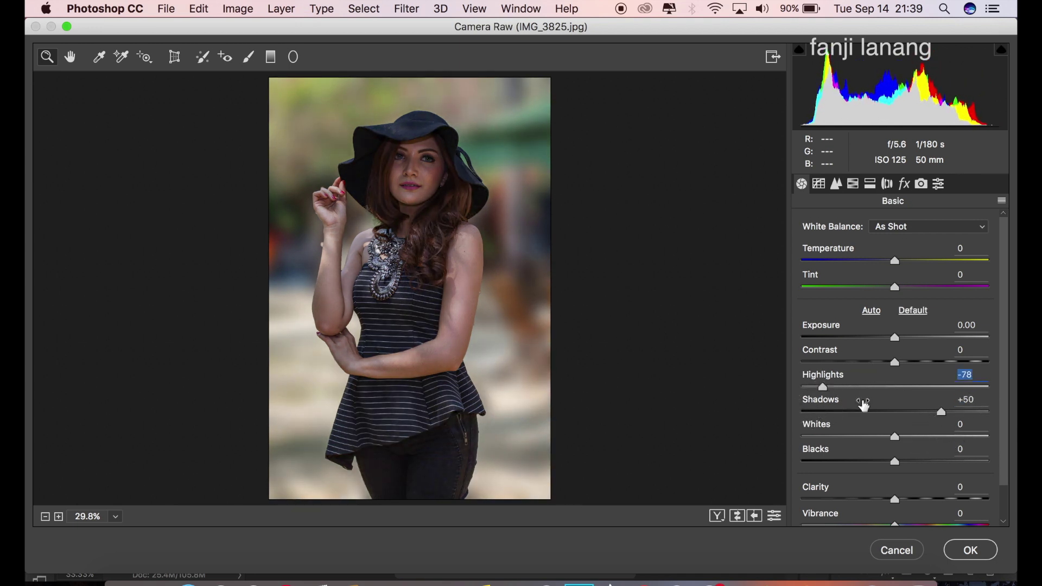
drag(1003, 422, 1002, 449)
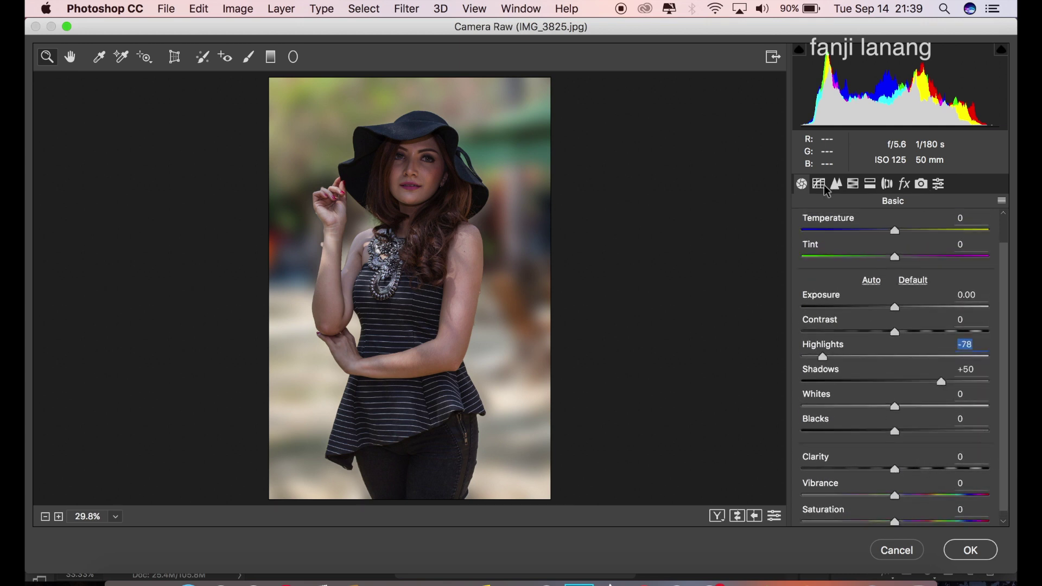
Step: In Camera Calibration, set primary hues to Red +78, Green +61 and Blue -39
click(922, 184)
drag(934, 336, 946, 336)
drag(926, 410, 955, 411)
drag(900, 485, 863, 485)
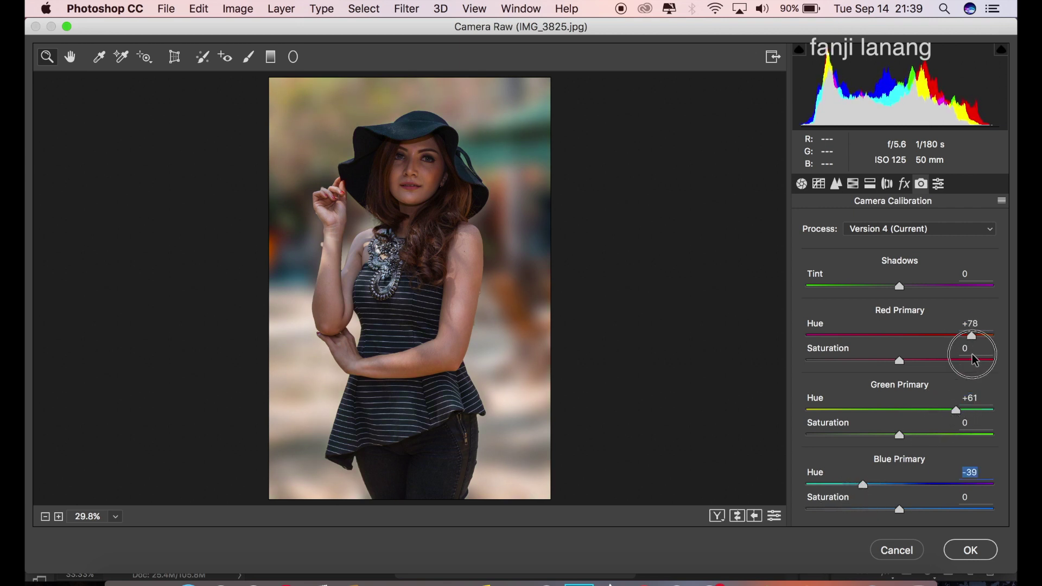
Step: Add a -53 post-crop vignette in Lens Corrections
click(890, 184)
scroll(845, 432, down, 2)
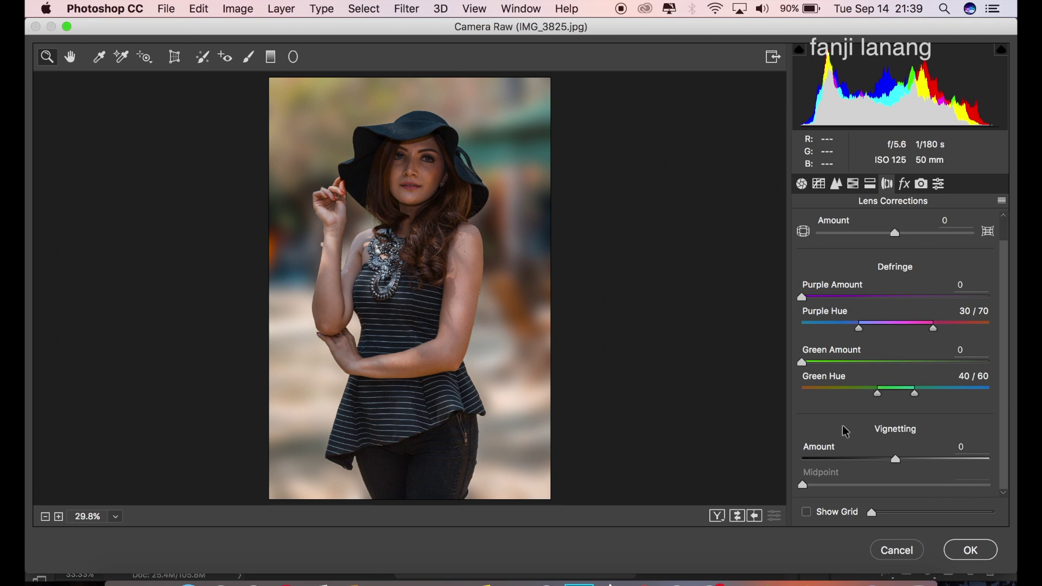
click(860, 460)
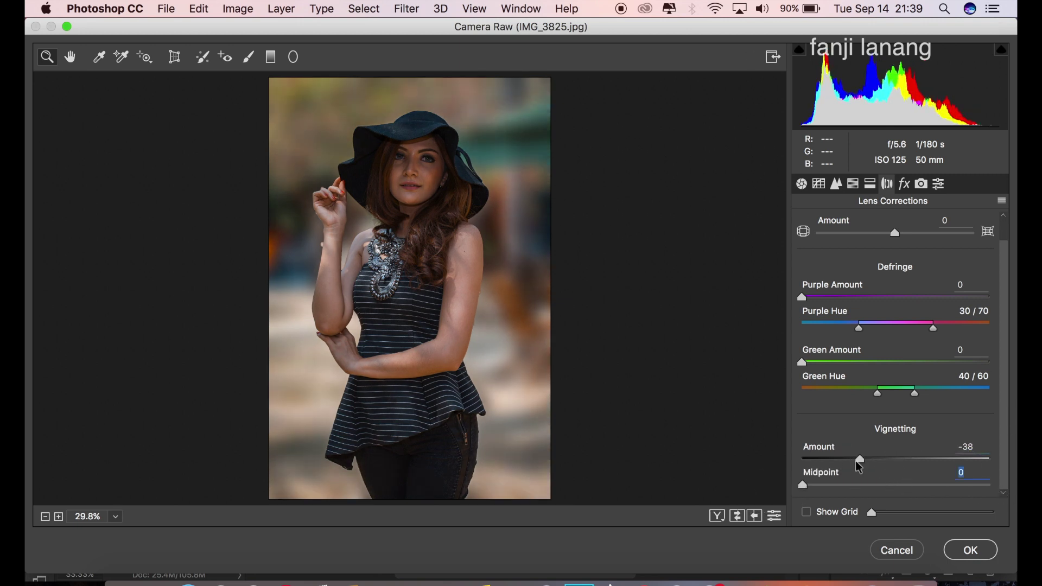
drag(860, 461, 846, 461)
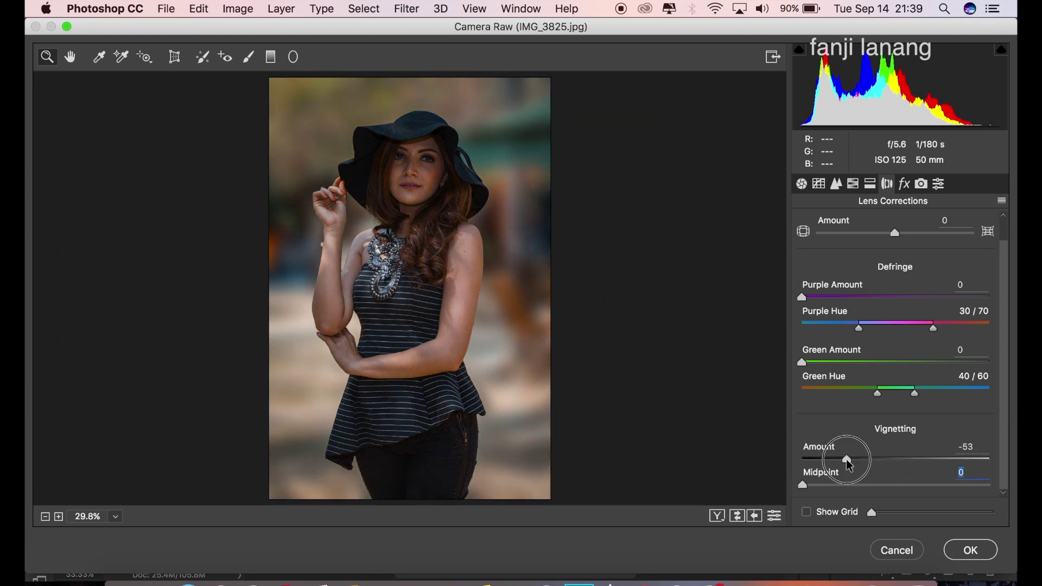
Step: Tint Split Toning highlights with hue 200 and saturation 18, then apply the Camera Raw grade
click(854, 183)
drag(910, 248, 910, 248)
drag(832, 275, 840, 276)
click(717, 516)
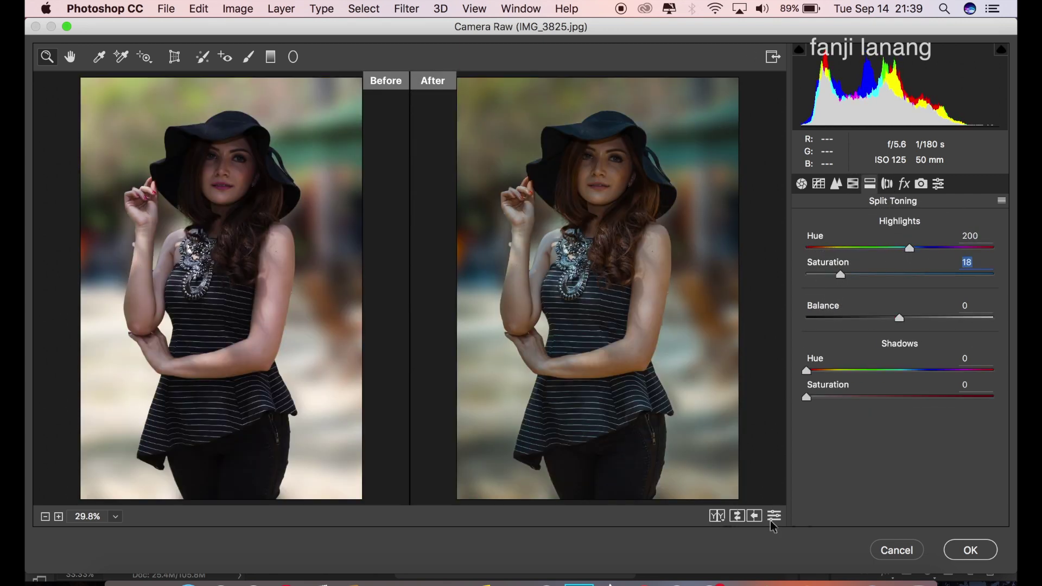
click(963, 550)
click(849, 434)
click(849, 434)
Step: Add Layer 2 and set the signature brush to half size with white paint
click(974, 570)
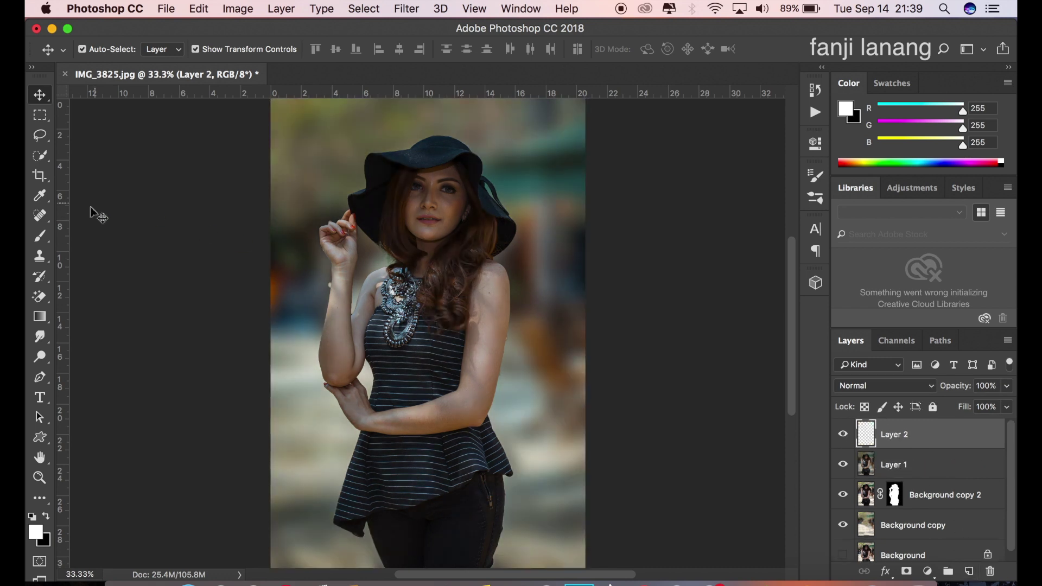
key(b)
key(bracketleft)
key(bracketleft)
key(bracketleft)
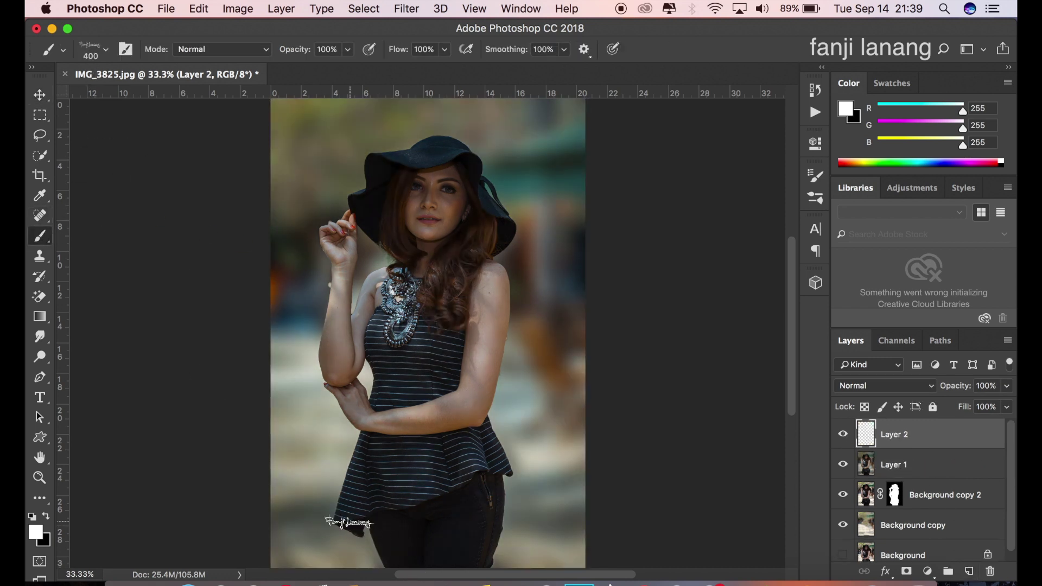
key(x)
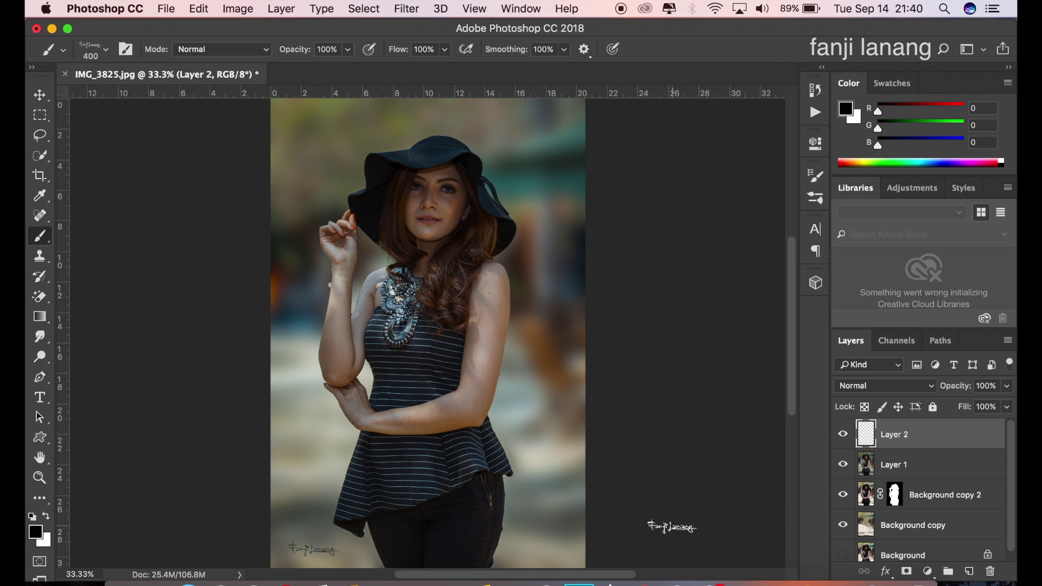
key(x)
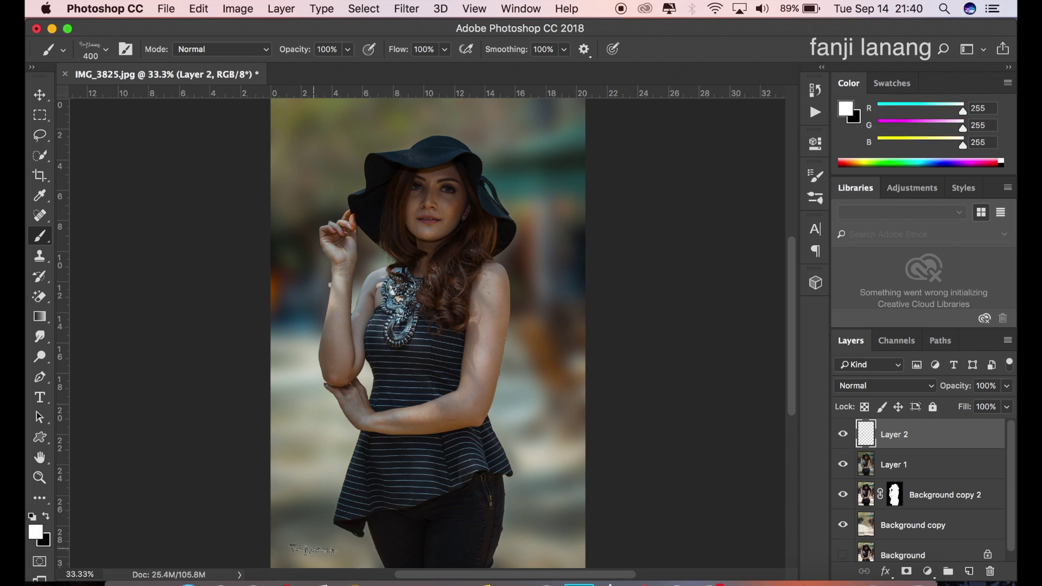